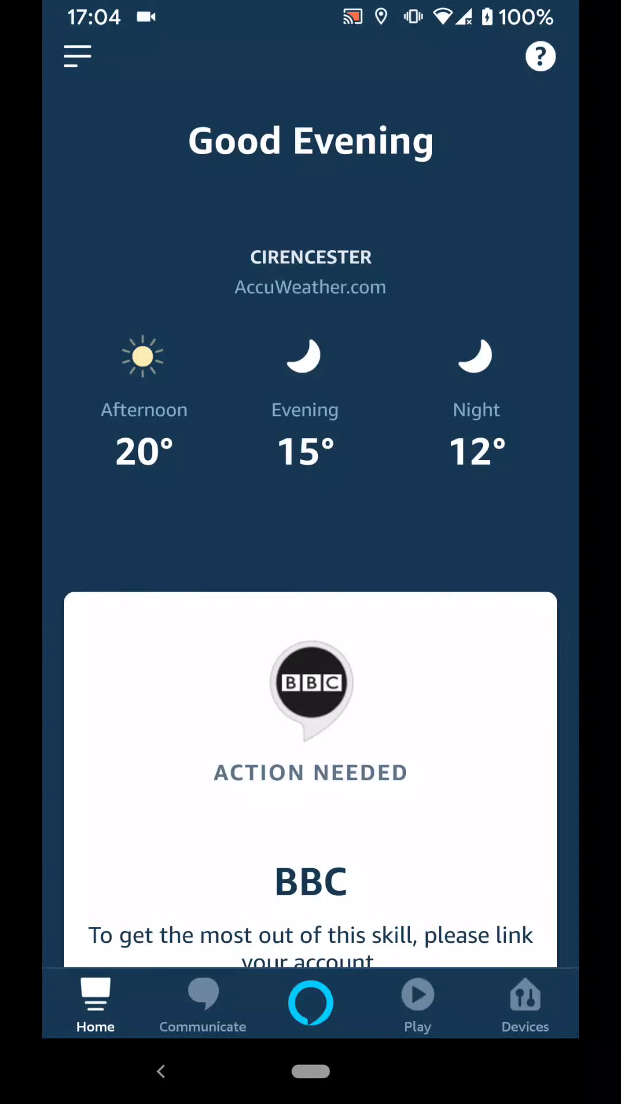
# - Open Settings from the Amazon Alexa navigation drawer
pyautogui.click(78, 57)
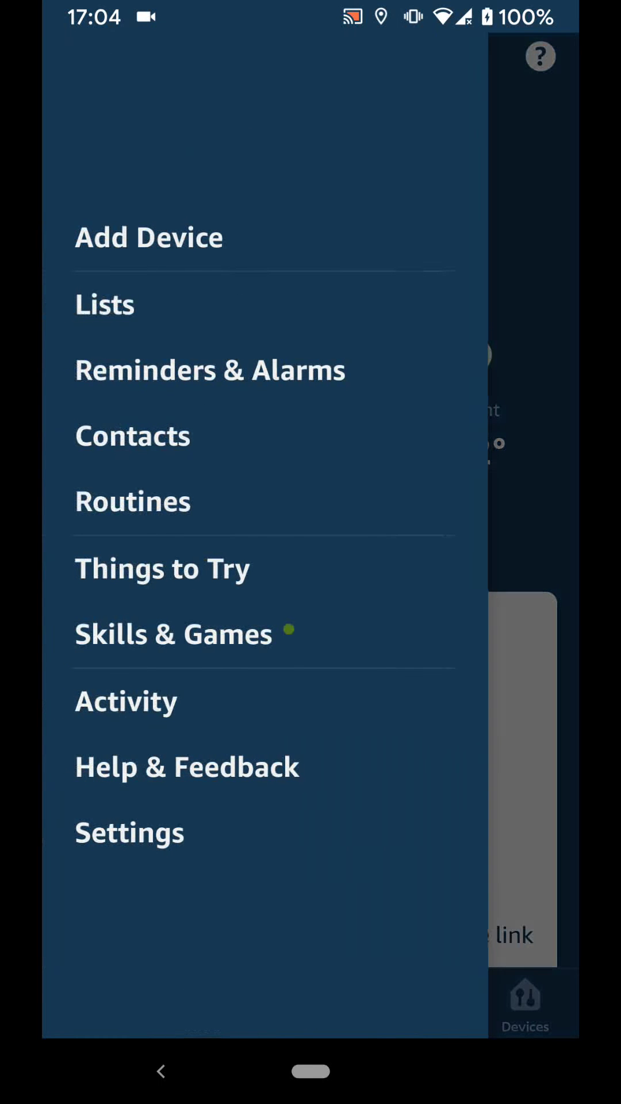
pyautogui.click(208, 843)
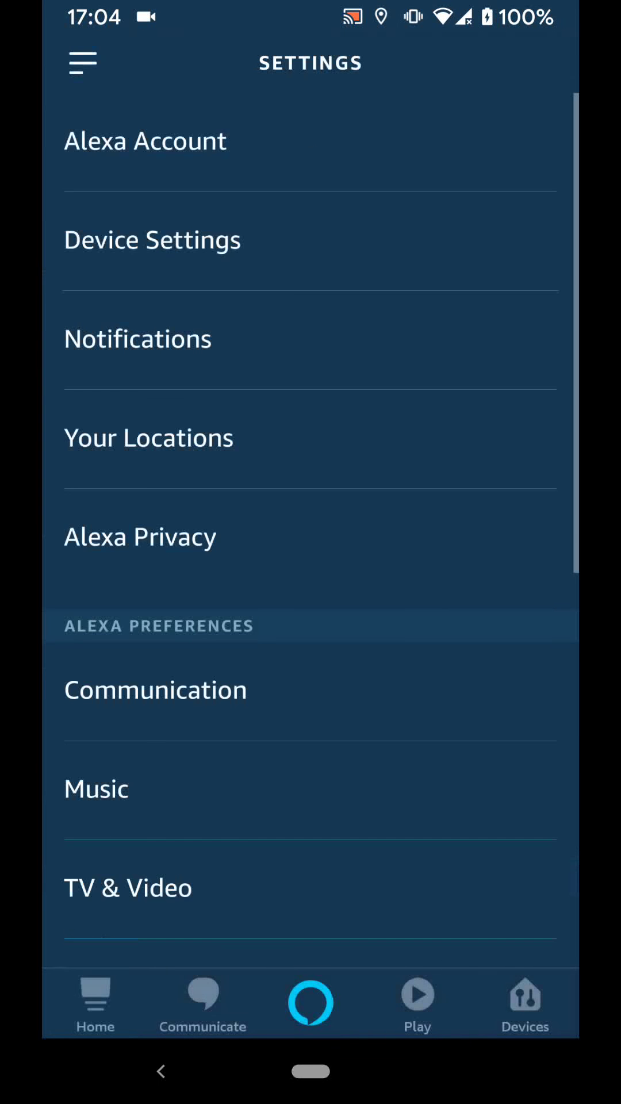
pyautogui.click(402, 256)
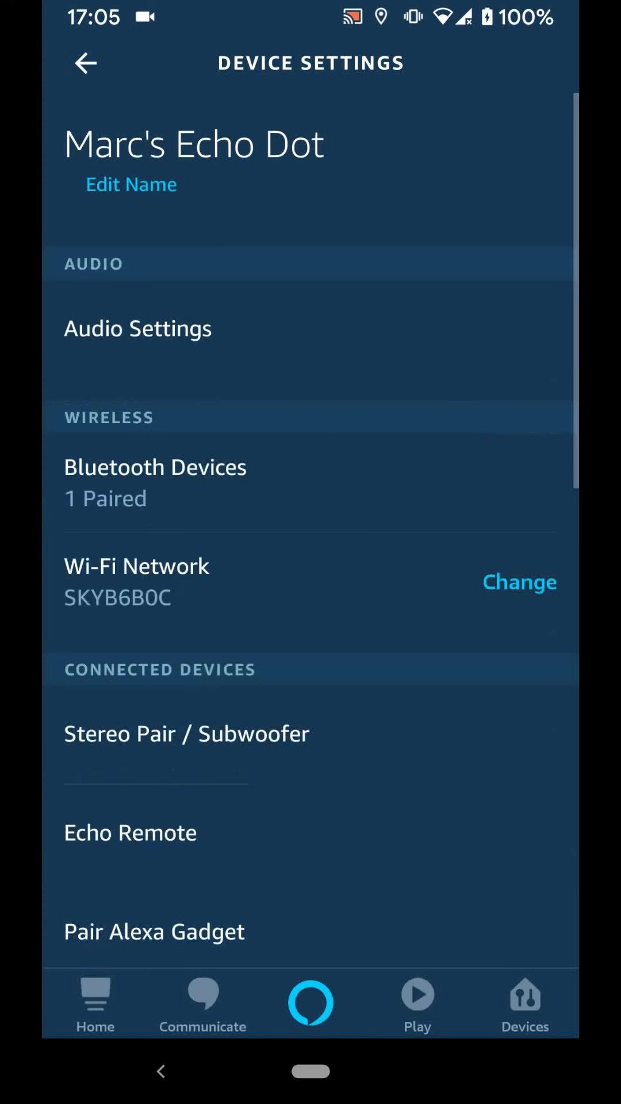
pyautogui.moveTo(377, 901); pyautogui.dragTo(367, 91)
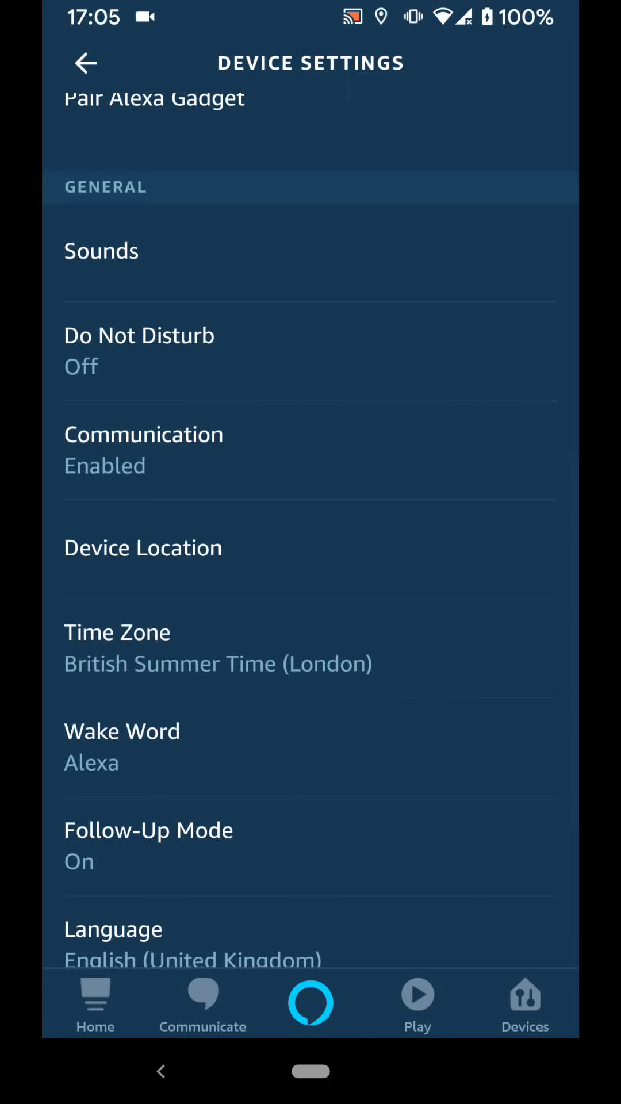
# - Open the Echo Dot's Wake Word page, where Alexa is currently selected
pyautogui.click(367, 762)
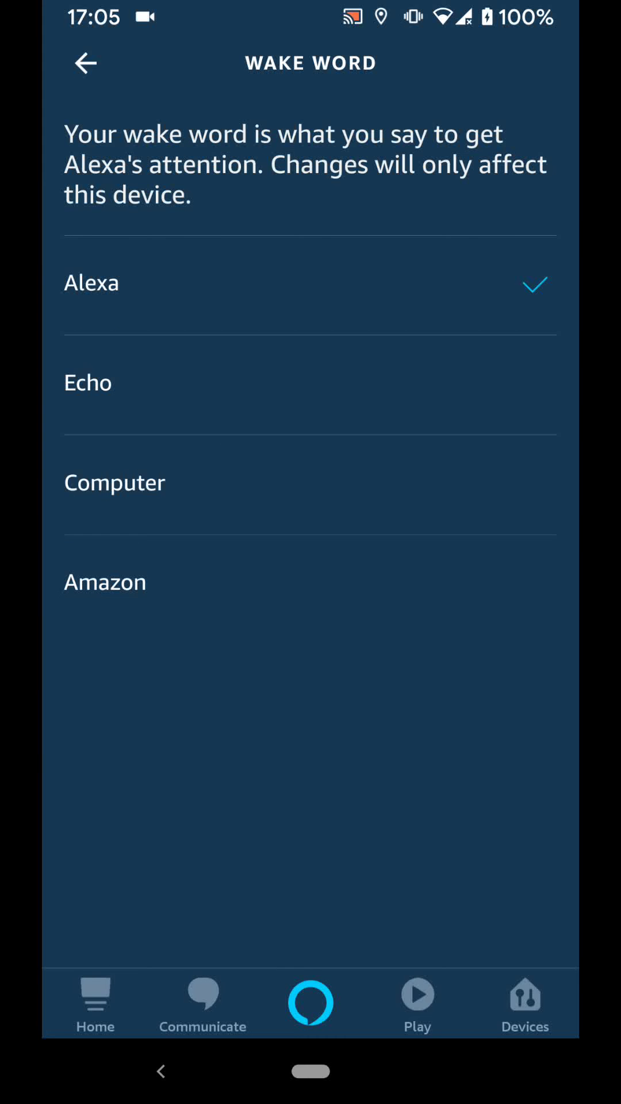
# - Select Echo as the Echo Dot's wake word and confirm the update notice
pyautogui.click(458, 400)
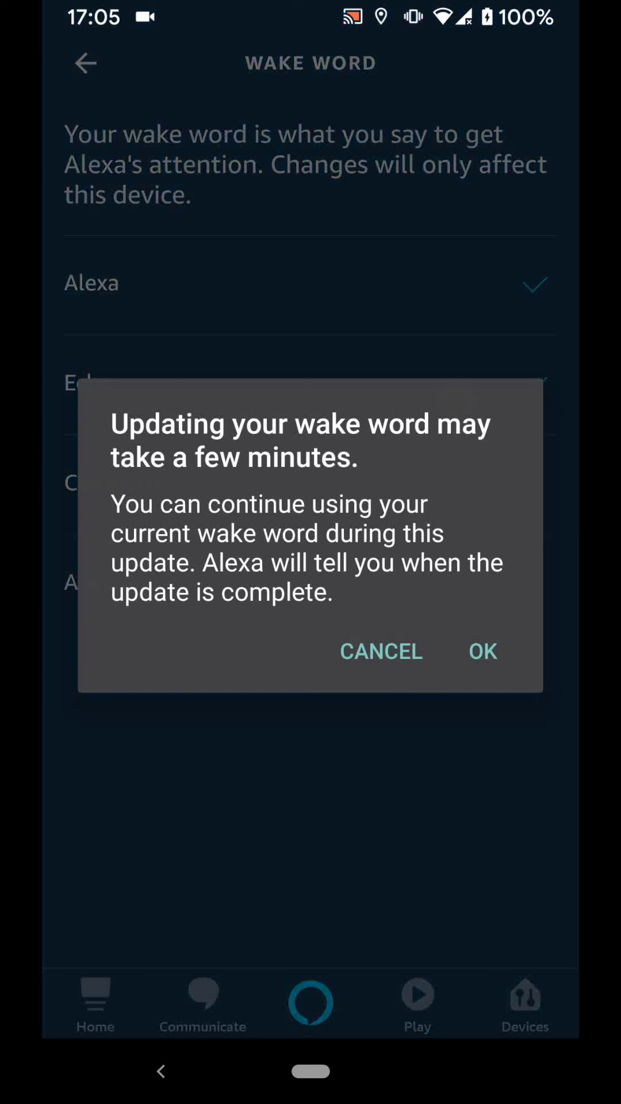
pyautogui.click(483, 652)
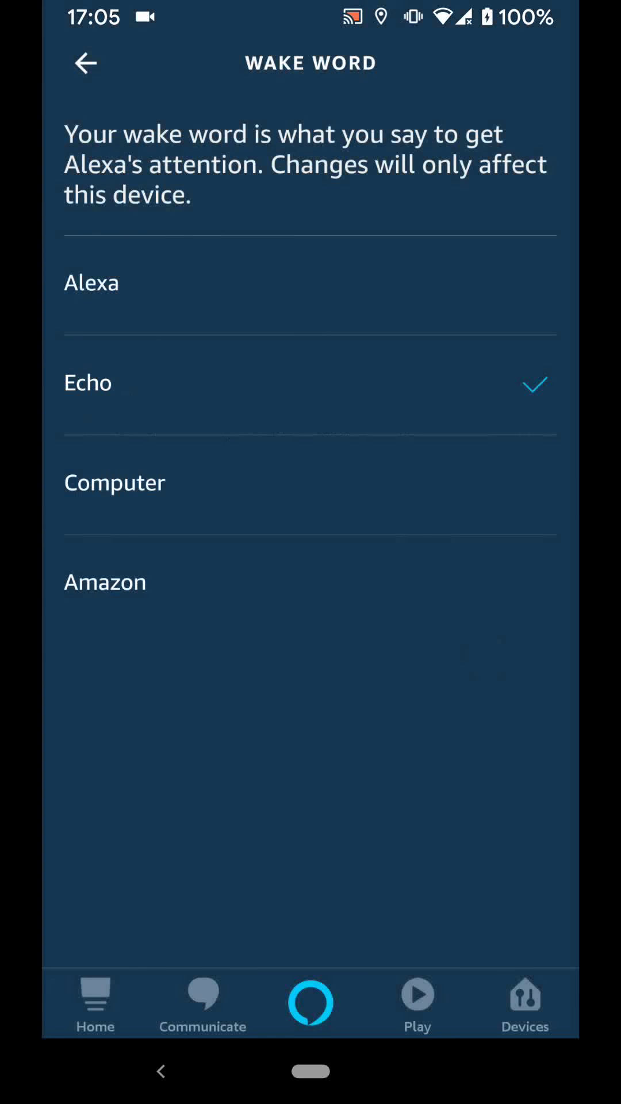
# - Leave Amazon Alexa for the phone's home screen
pyautogui.click(311, 1071)
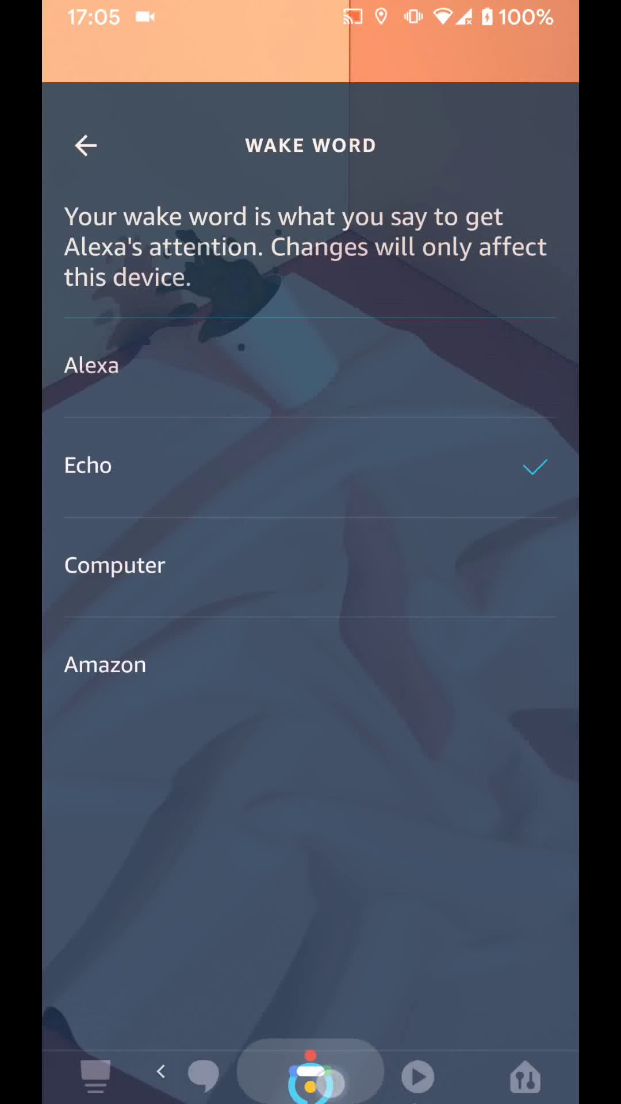